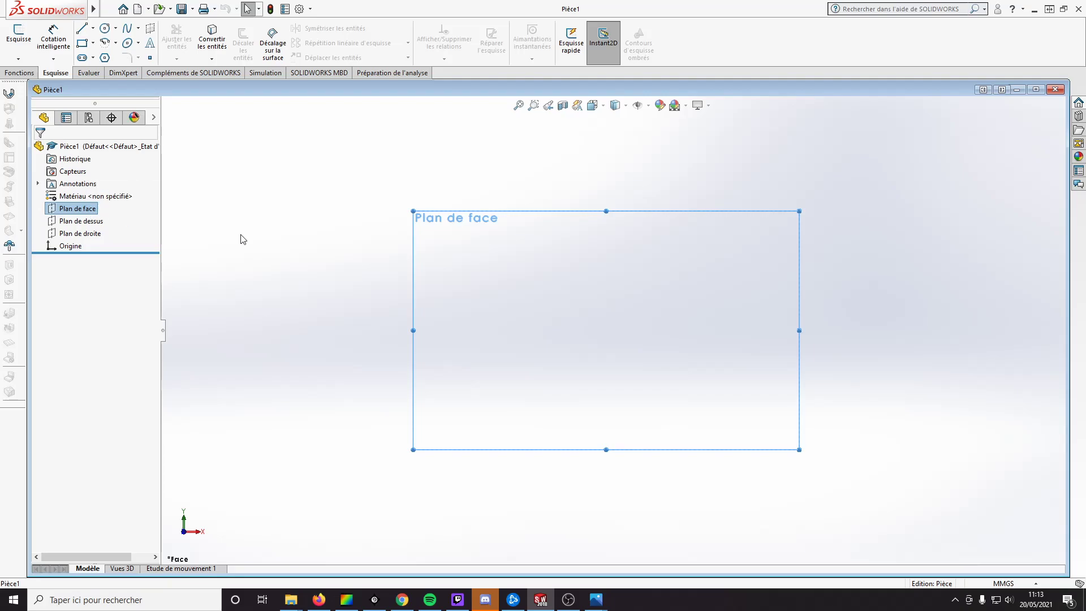
left_click(19, 72)
left_click(55, 73)
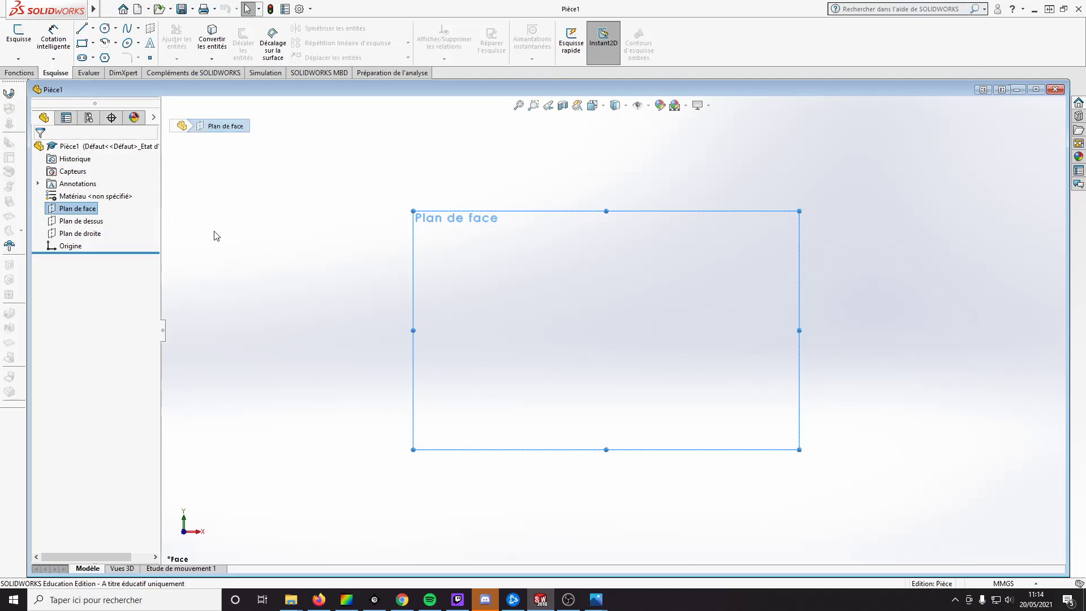
left_click(19, 72)
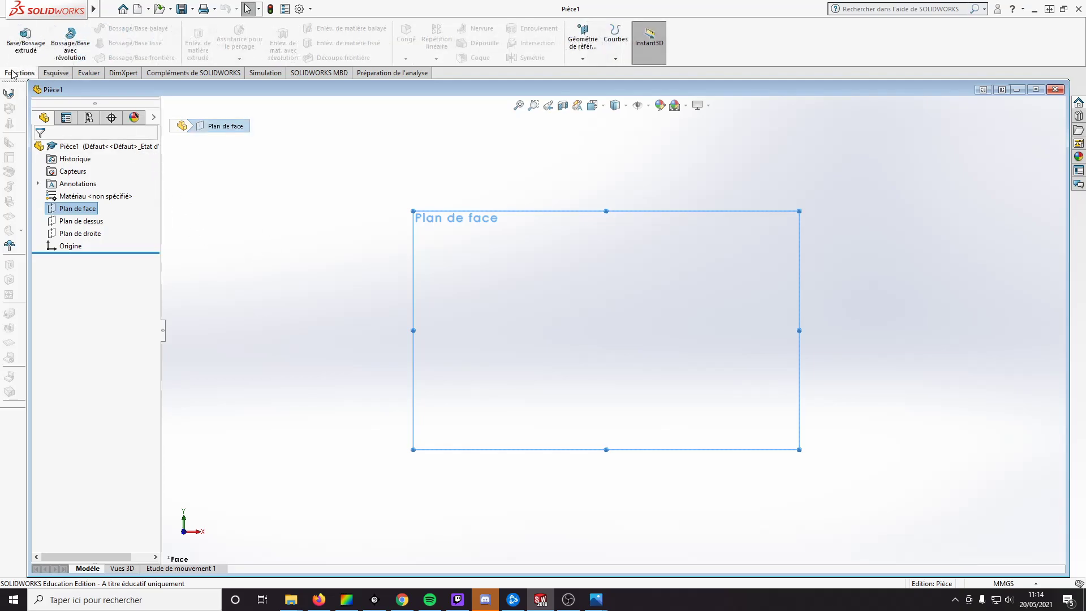
Sketch a corner rectangle about 48 by 54 mm on the front plane (Plan de face), starting at the origin
left_click(54, 73)
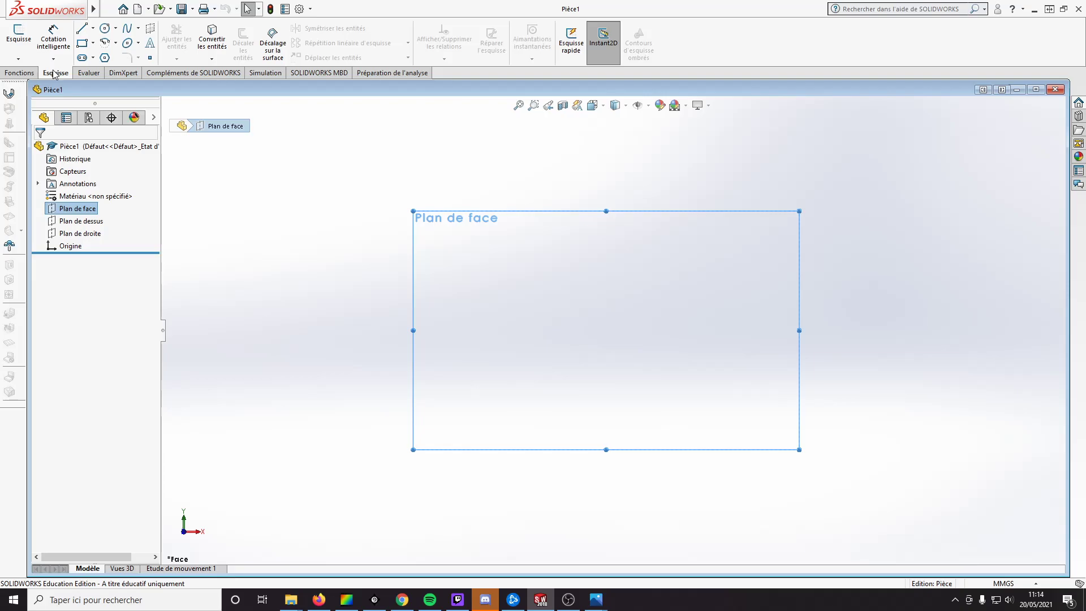
left_click(83, 44)
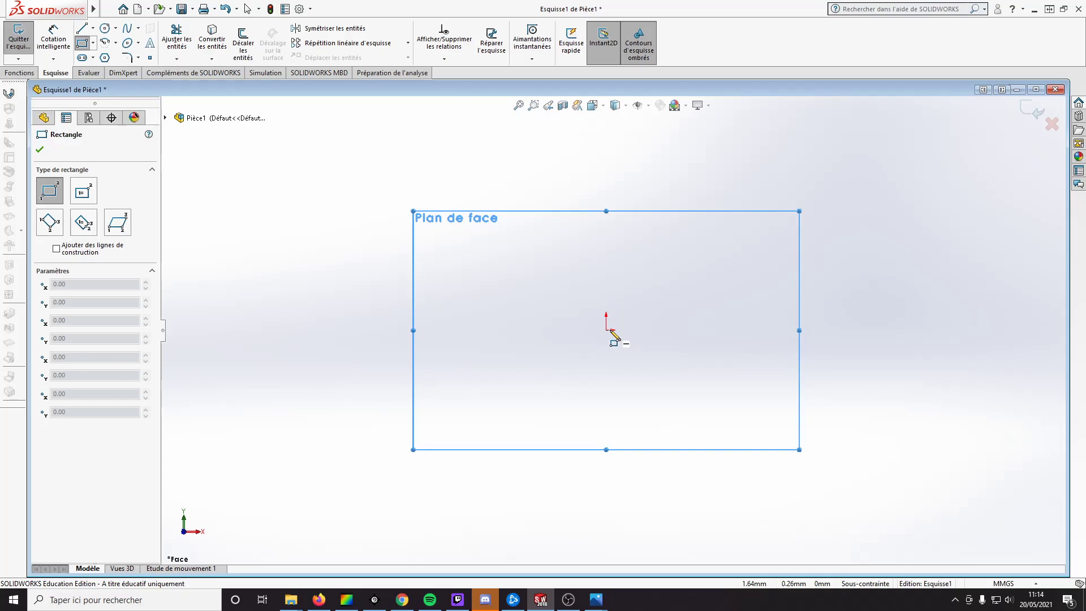
left_click(606, 330)
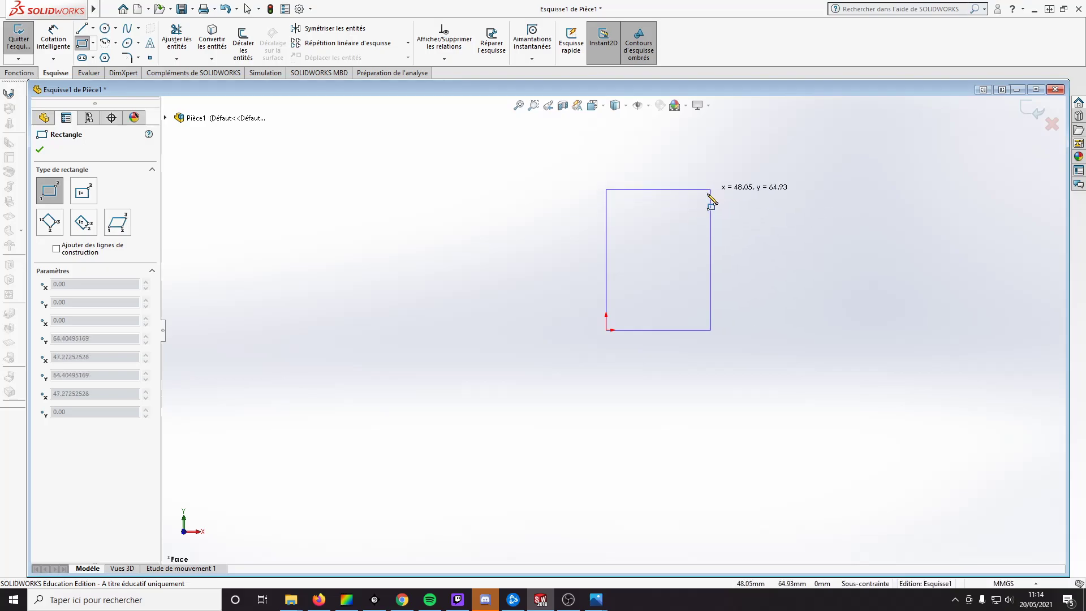
left_click(711, 213)
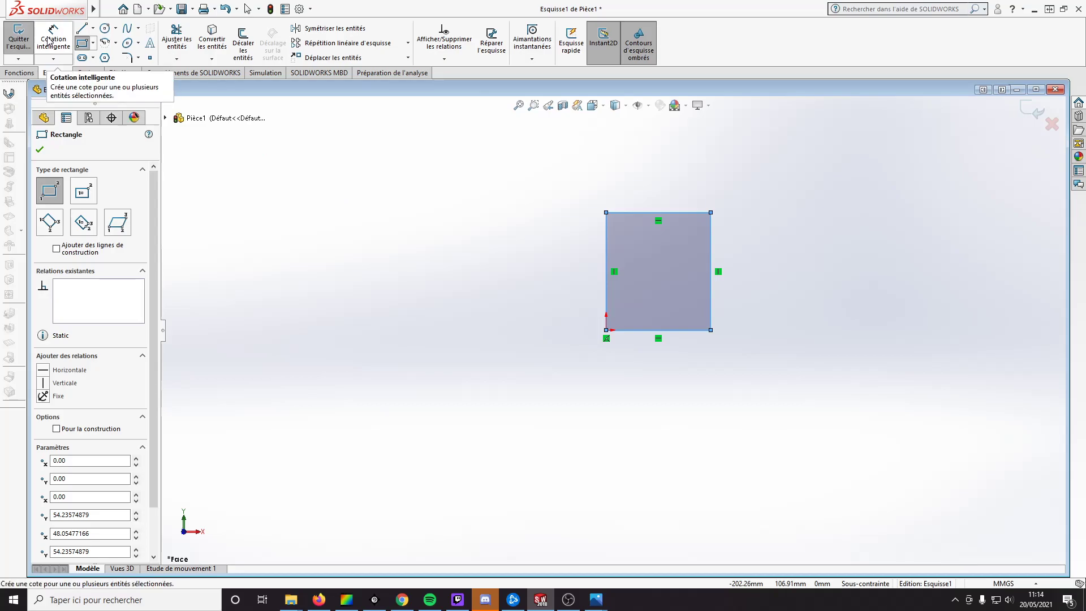
Switch to Photos to read the camera's interior size requirements in CDCF.jpg and its dimensions in cotations.jpg, and return to SOLIDWORKS
left_click(596, 601)
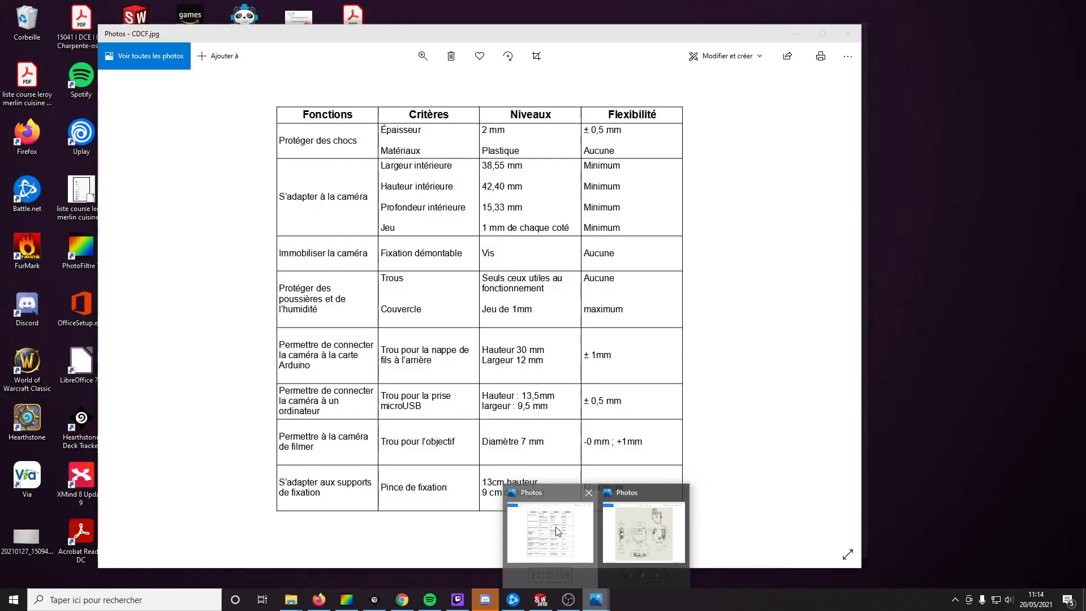
left_click(557, 532)
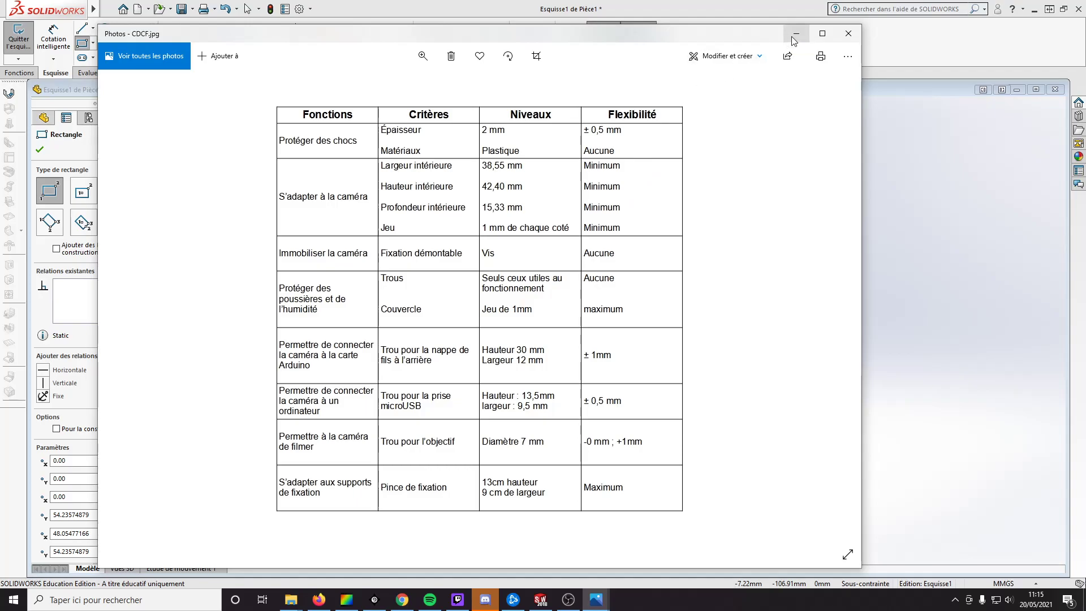
left_click(596, 600)
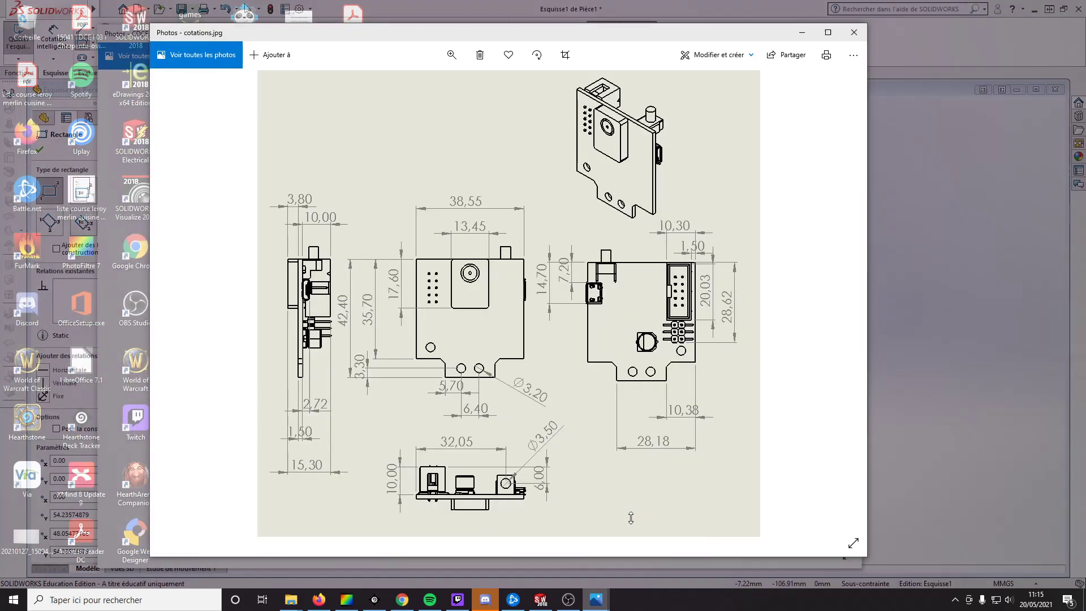
left_click(630, 517)
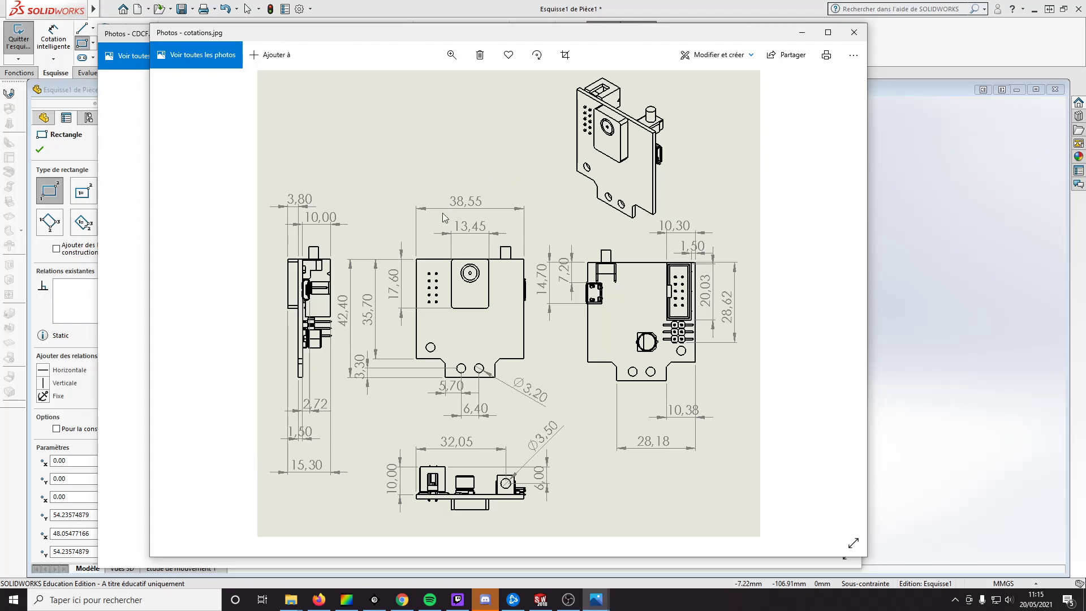
left_click(540, 600)
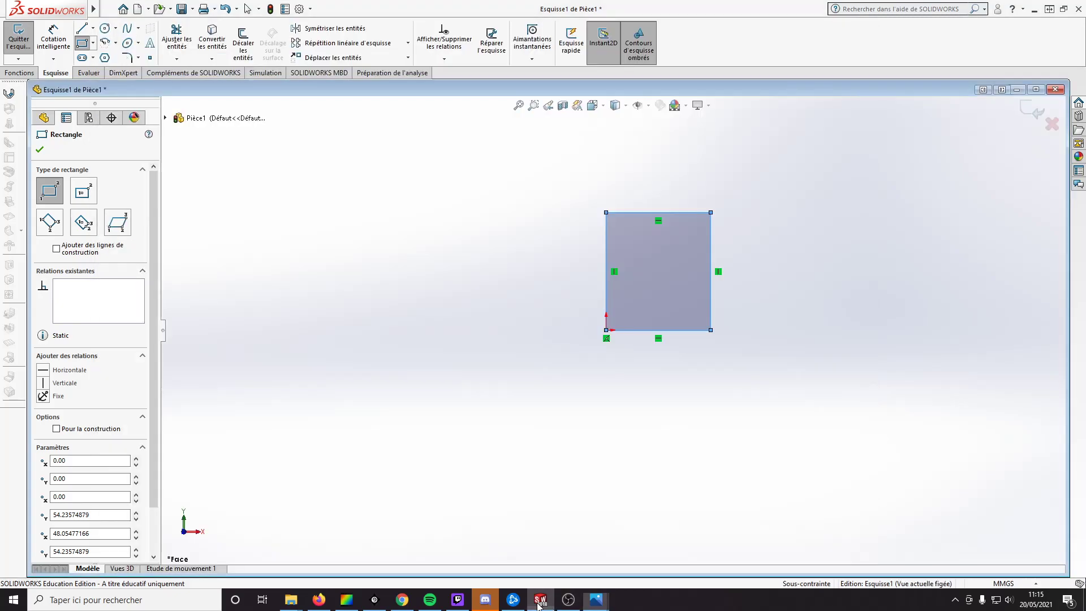
Dimension the rectangle's upper edge to 48.55 mm and centre the dimension text above it
left_click(53, 40)
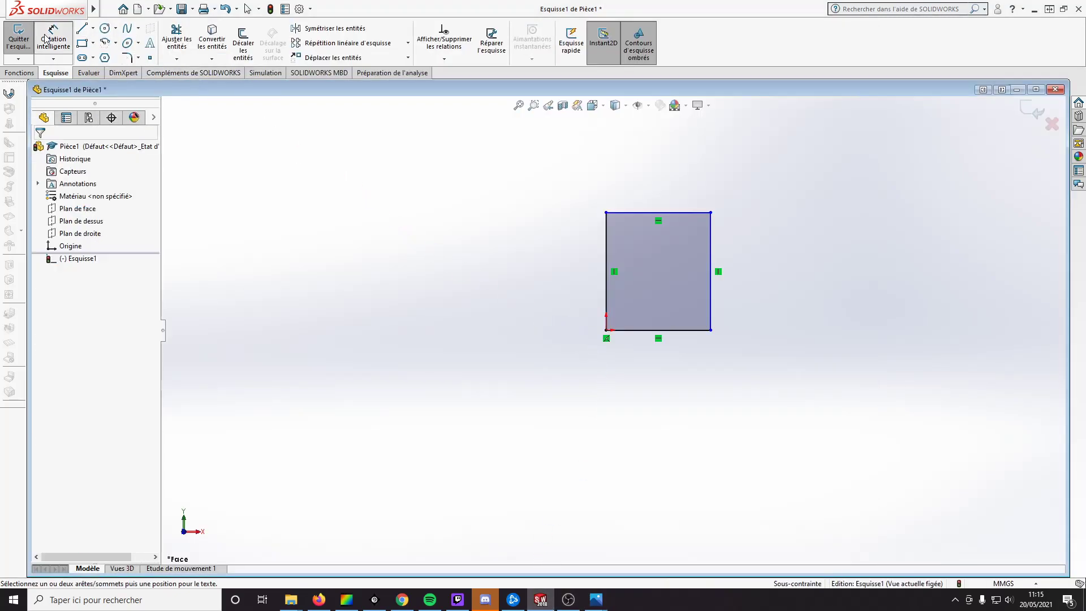
left_click(643, 215)
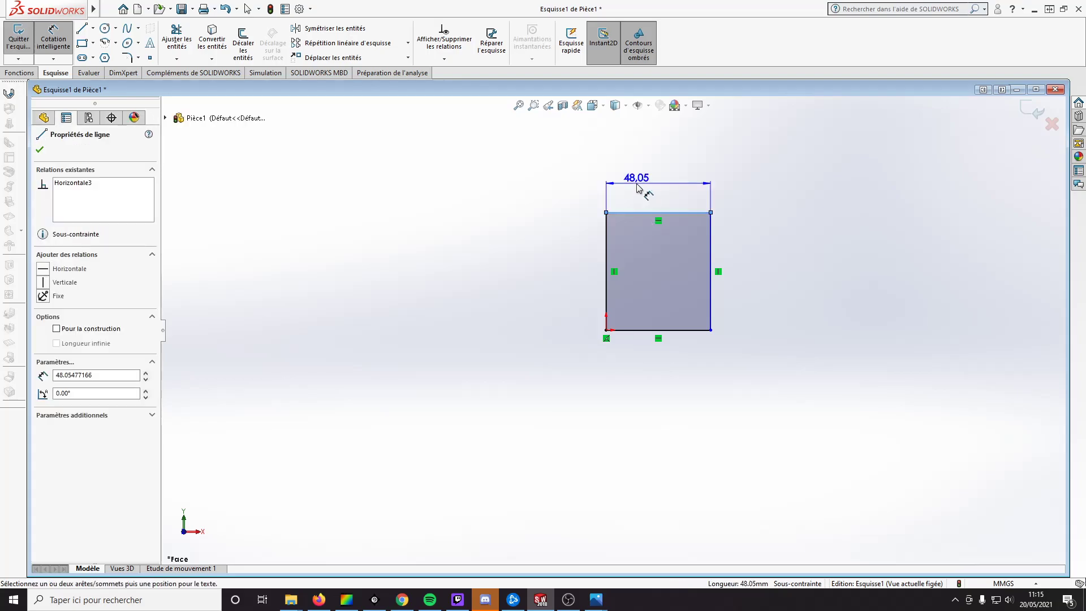
left_click(637, 187)
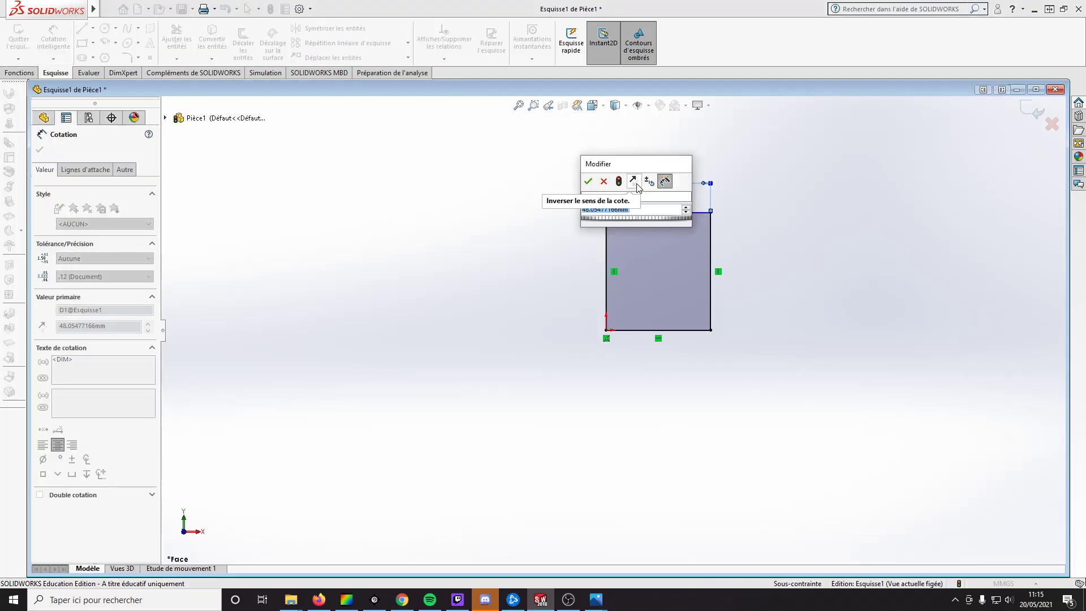
type("48.")
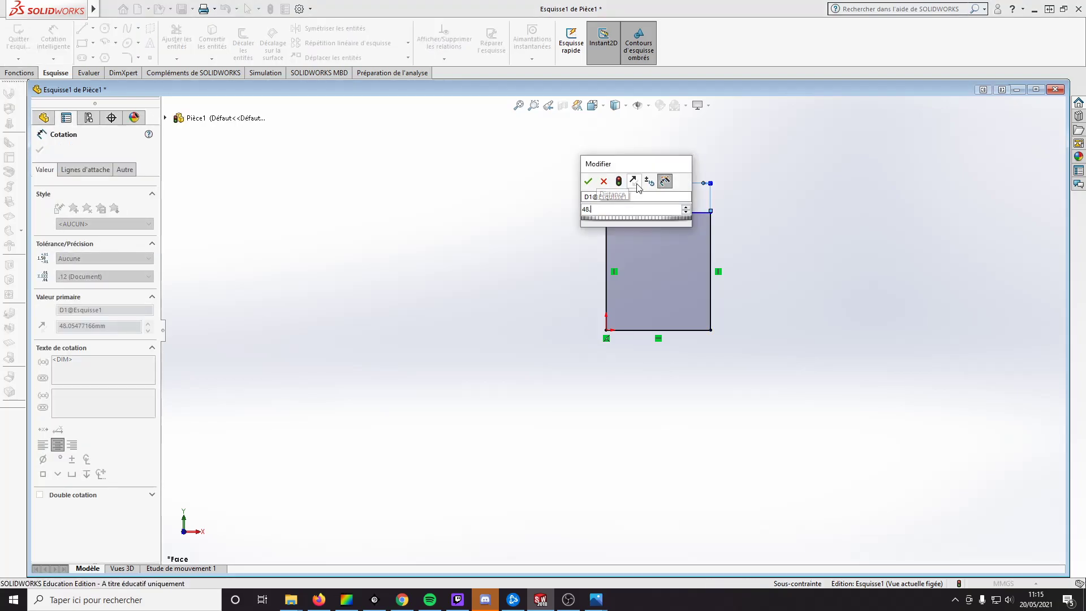
type("55")
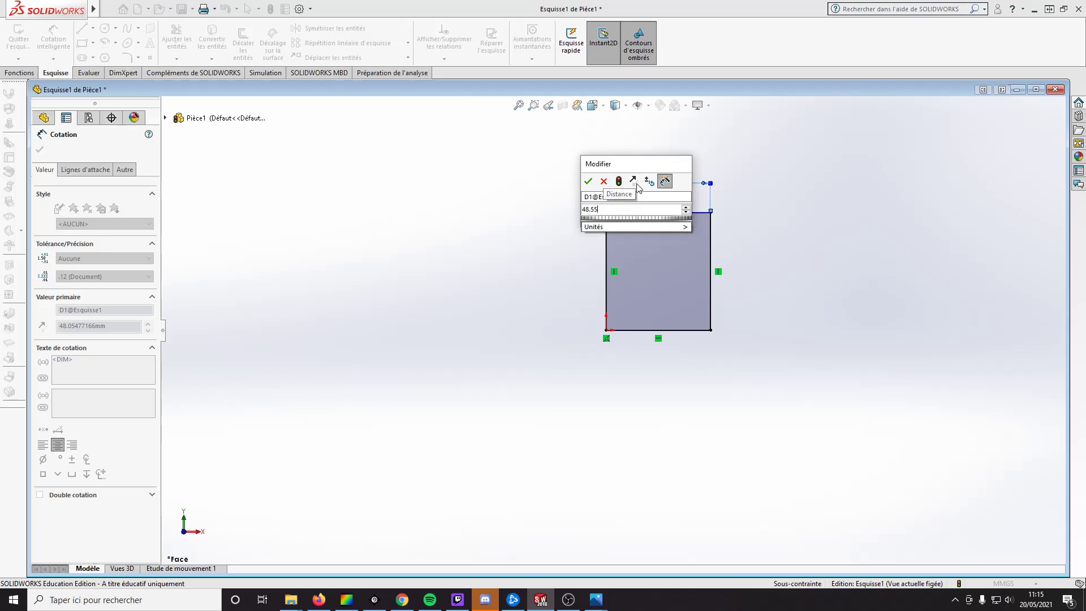
key("Return")
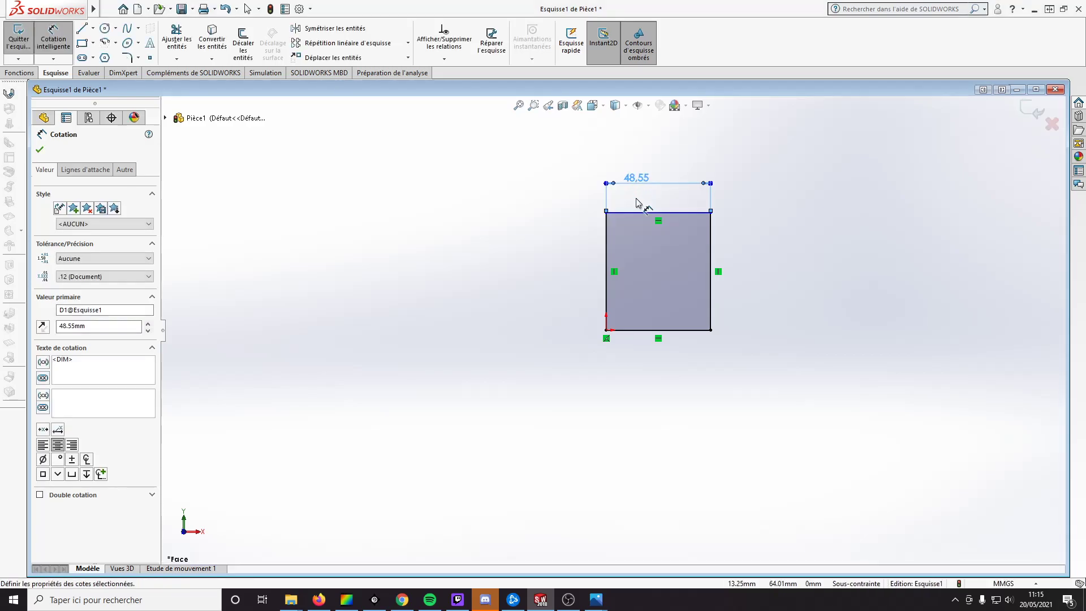
left_click_drag(645, 172, 653, 182)
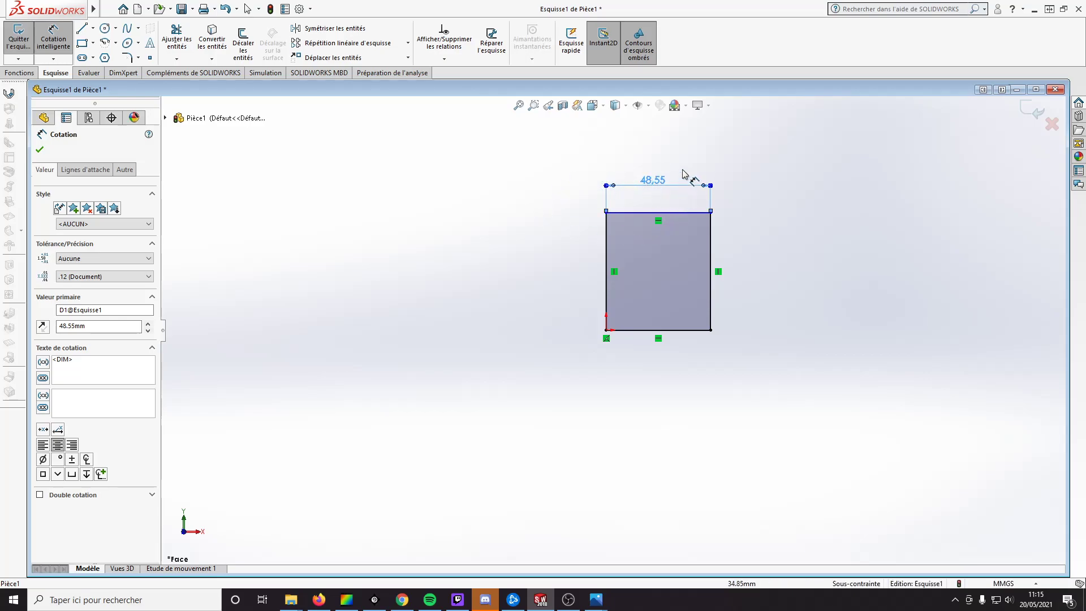
Open the rectangle's width dimension for in-place editing and close it
double_click(653, 181)
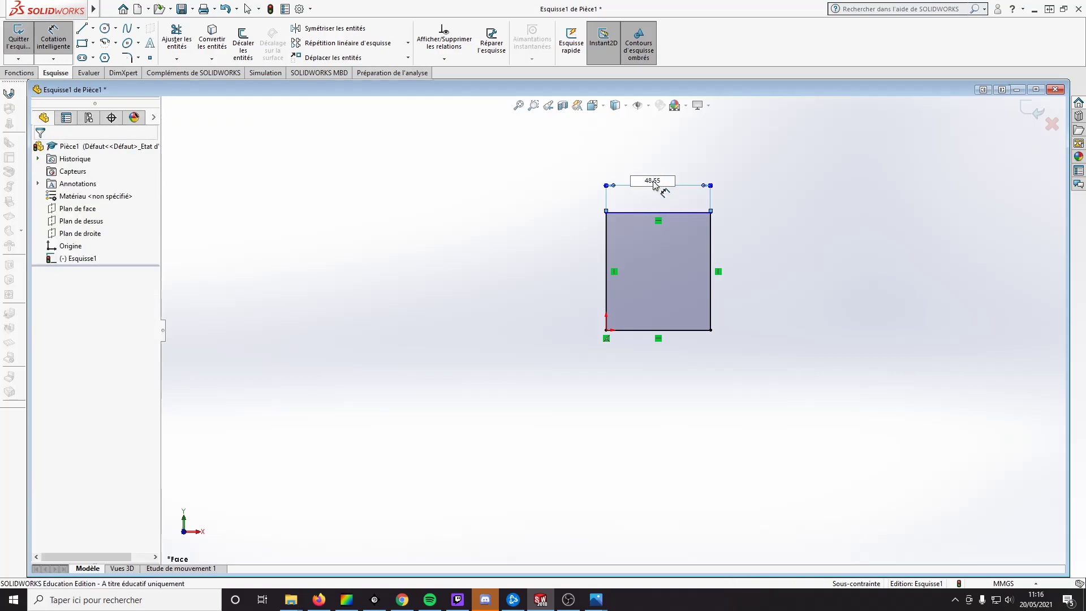
left_click_drag(659, 182, 640, 181)
type("4")
key("Return")
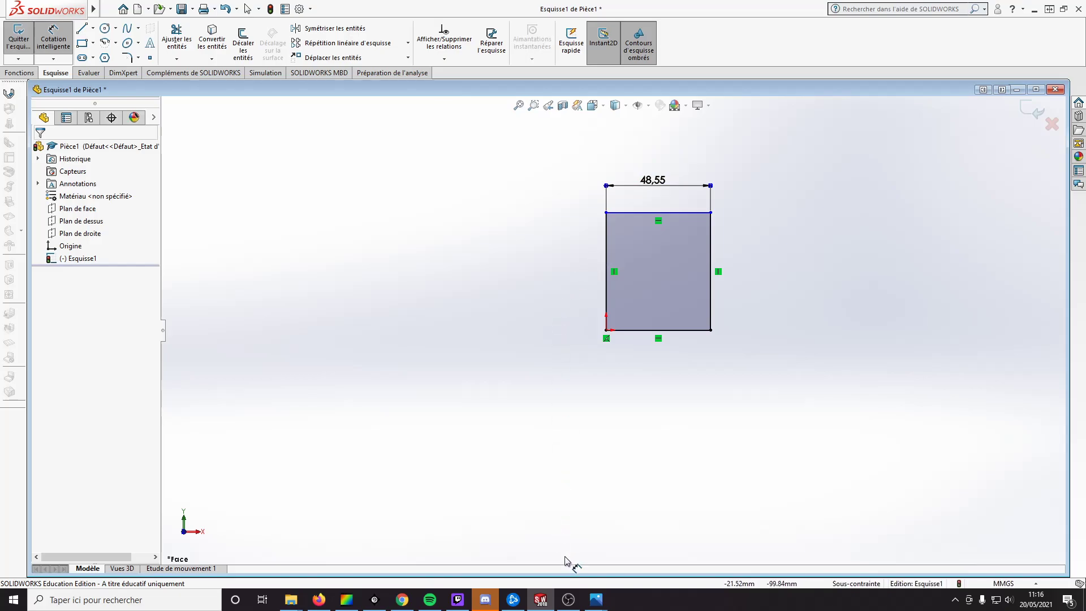
Check the height requirement in CDCF.jpg and the camera board height in cotations.jpg in Photos, and return to the SOLIDWORKS sketch
left_click(596, 599)
left_click(554, 559)
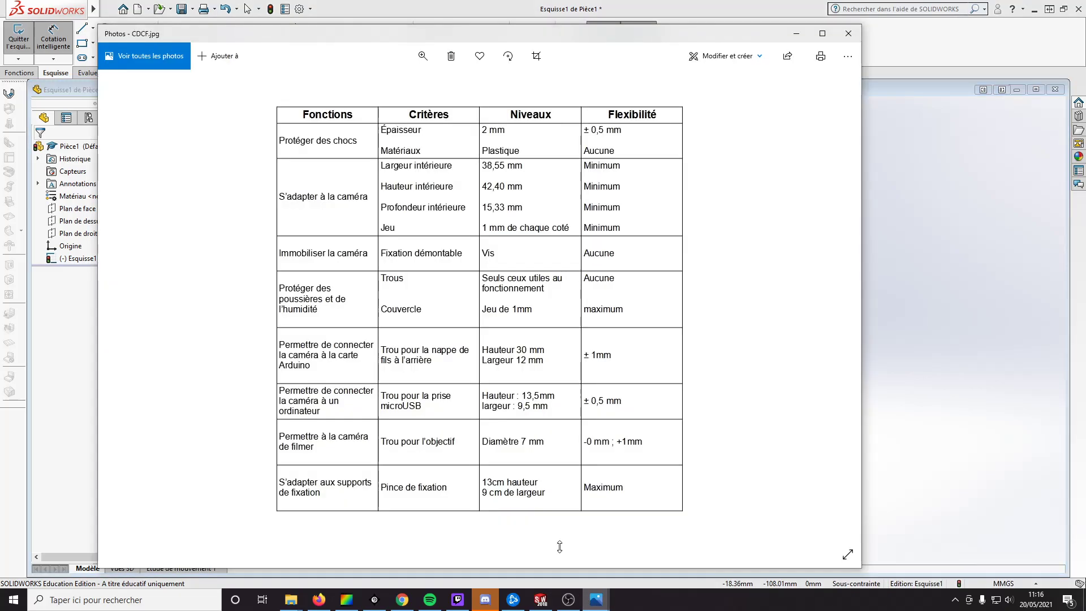
mouse_move(595, 599)
left_click(644, 531)
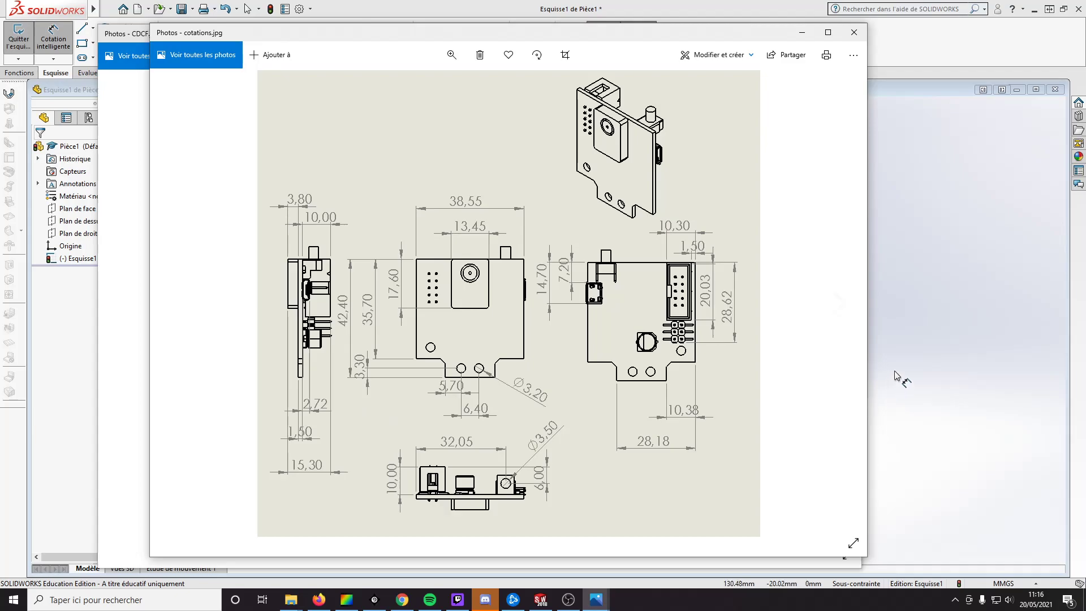
left_click(907, 347)
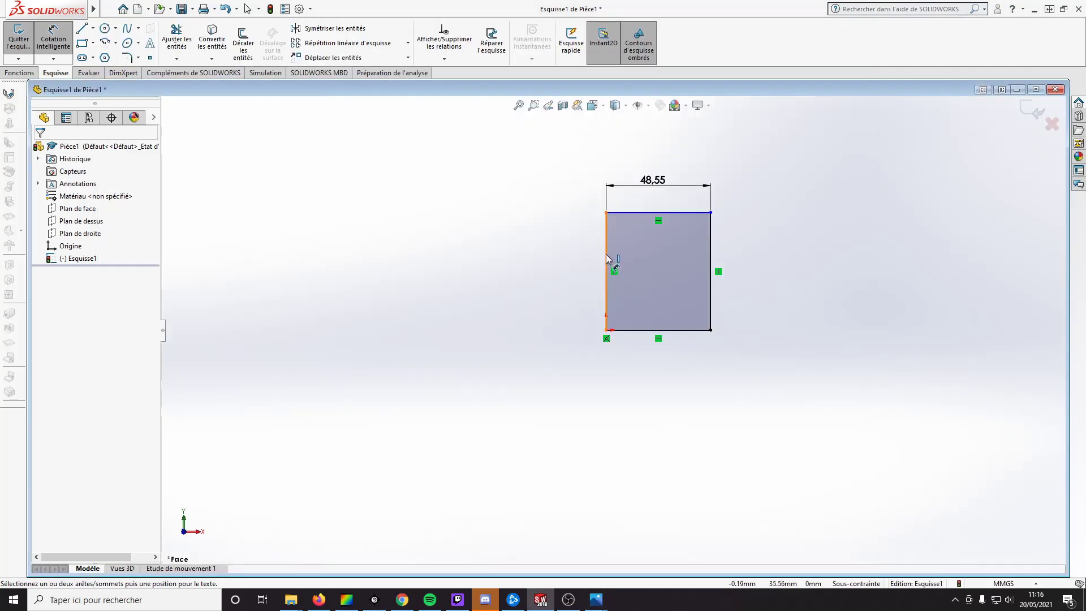
Dimension the rectangle's vertical edge at the origin to 50.4 mm and exit the sketch
left_click(599, 258)
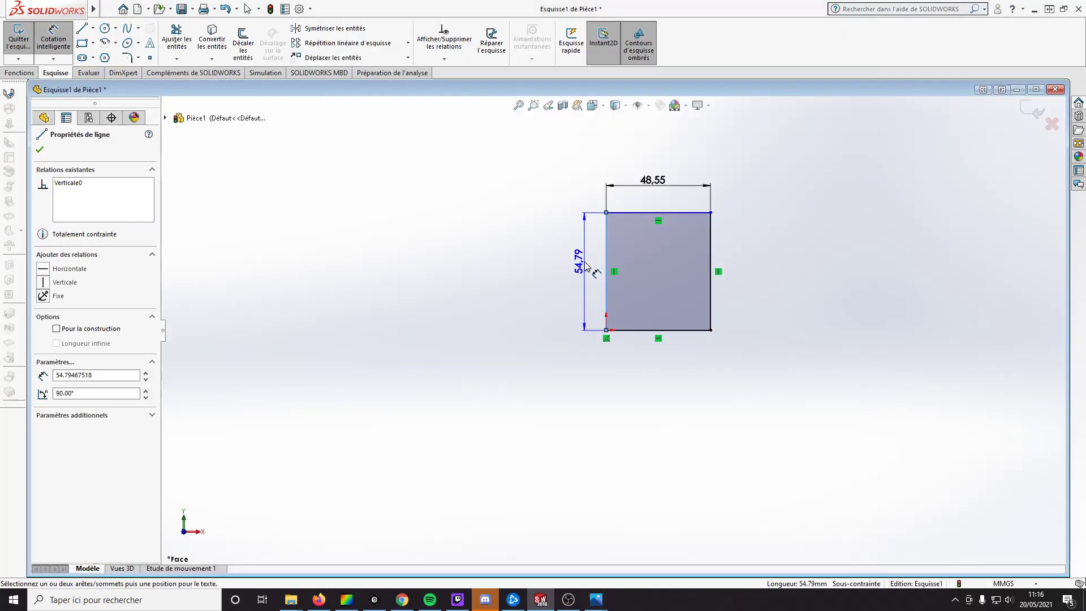
left_click(584, 263)
type("50,4")
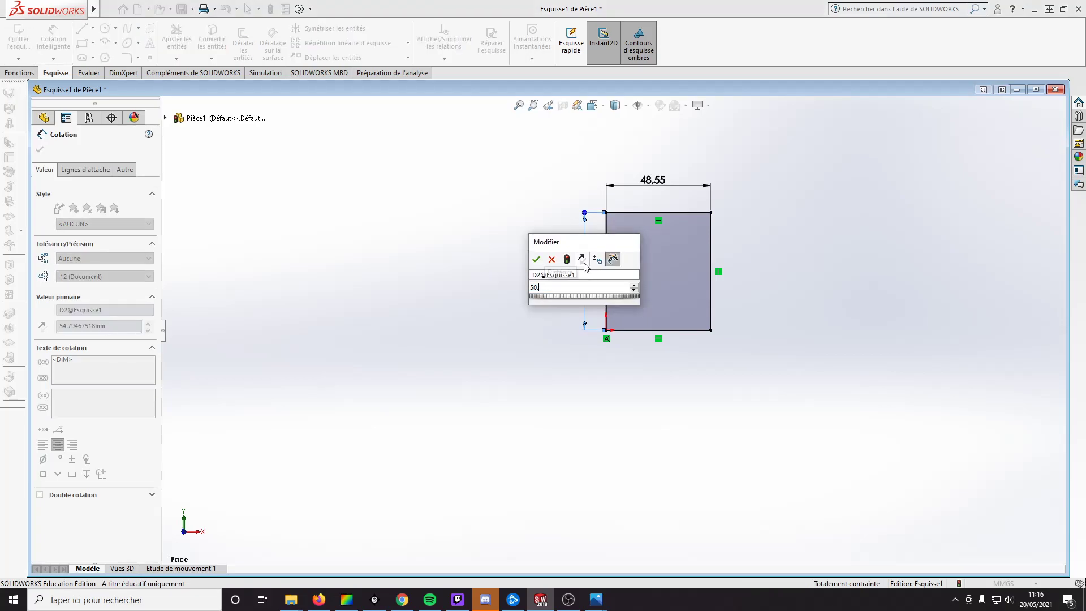
key("Return")
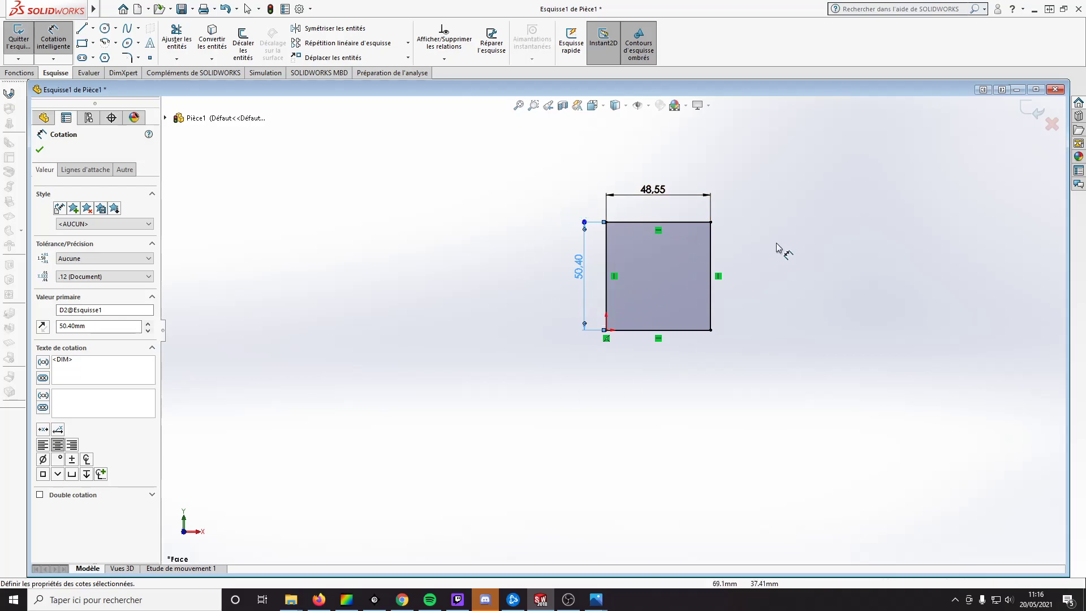
left_click(1026, 112)
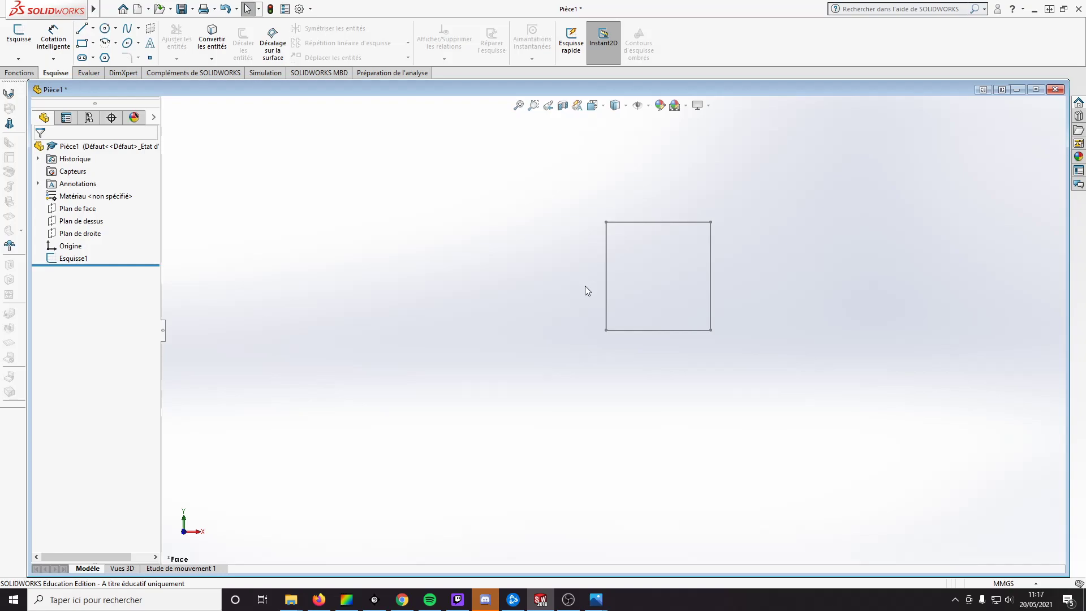
Reopen the finished rectangle sketch Esquisse1 for editing and exit it
left_click(74, 259)
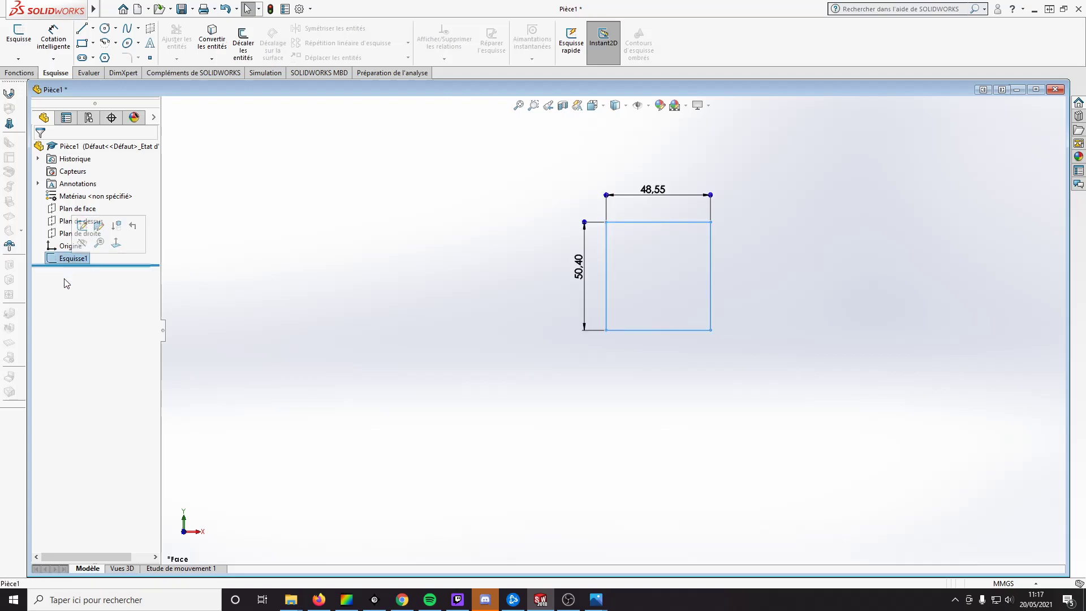
left_click(69, 258)
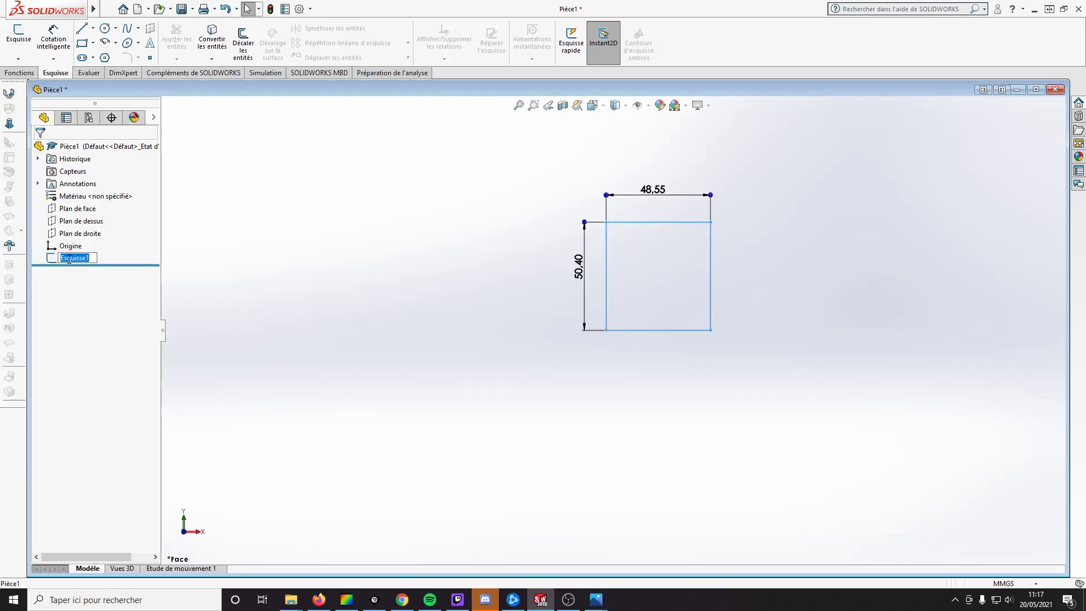
left_click(226, 268)
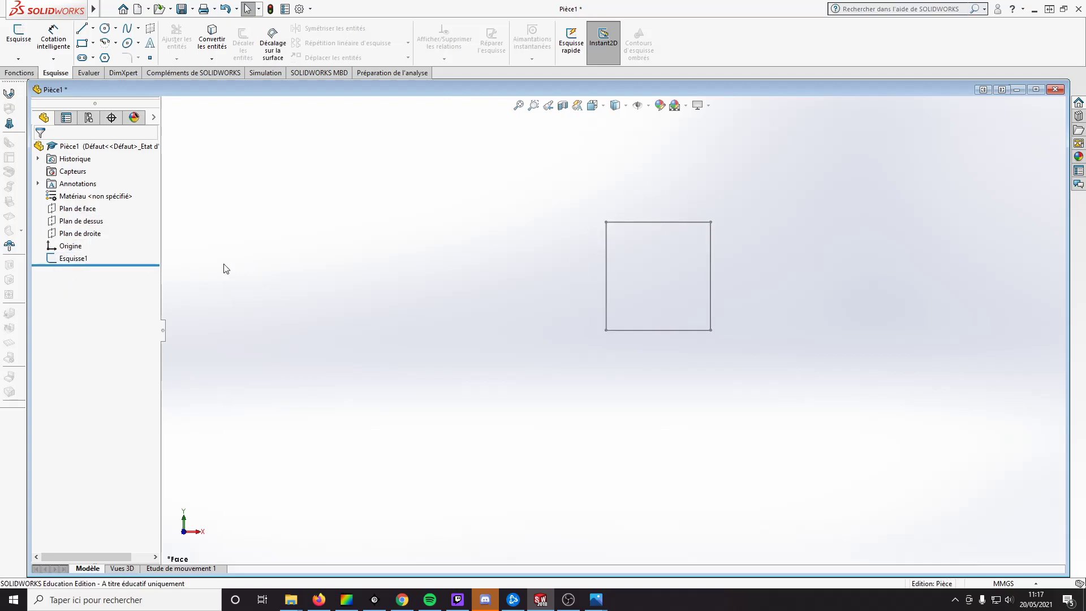
left_click(72, 261)
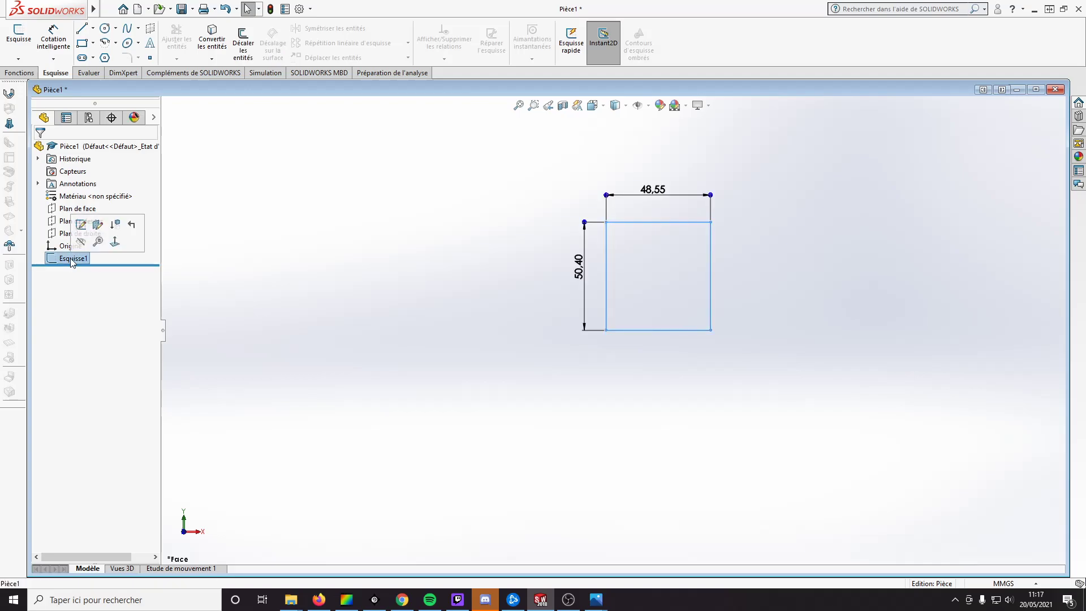
left_click(81, 226)
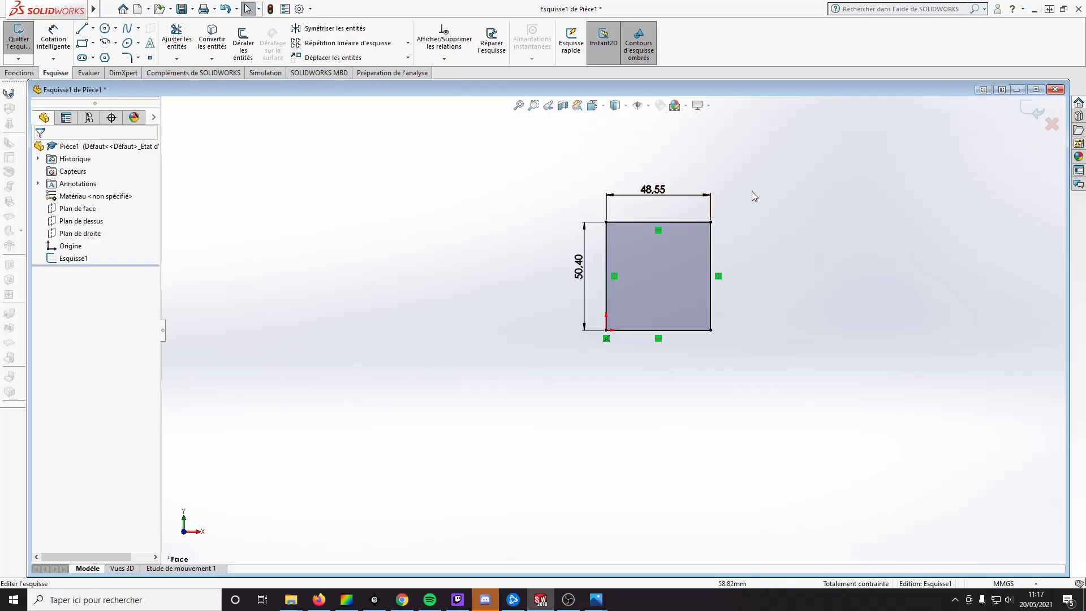
left_click(1031, 116)
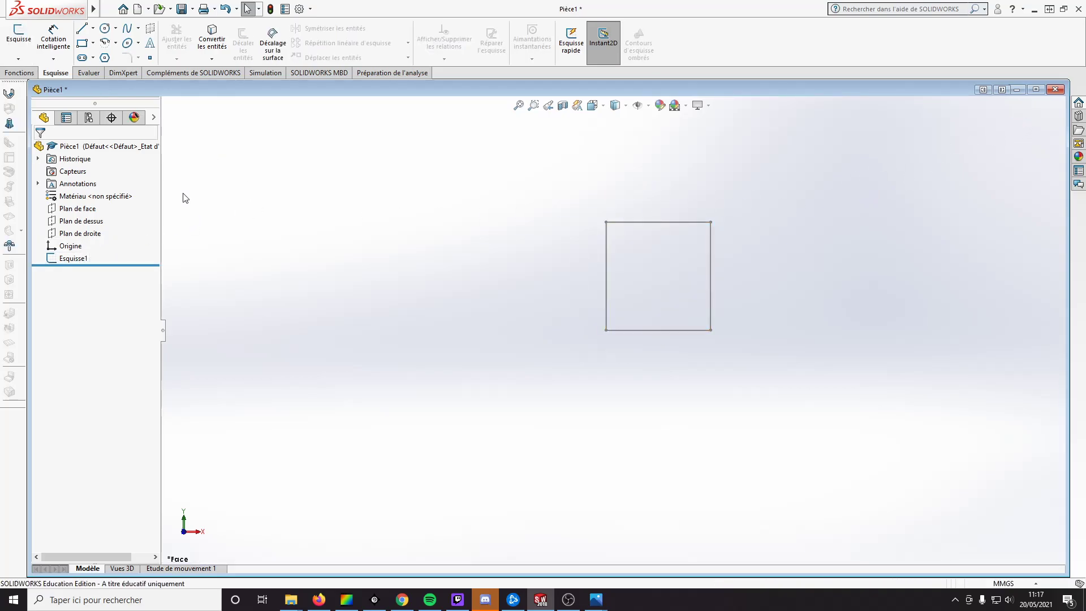
Start a blind boss extrusion of the rectangle sketch Esquisse1 and pull its depth to 26 mm
left_click(18, 73)
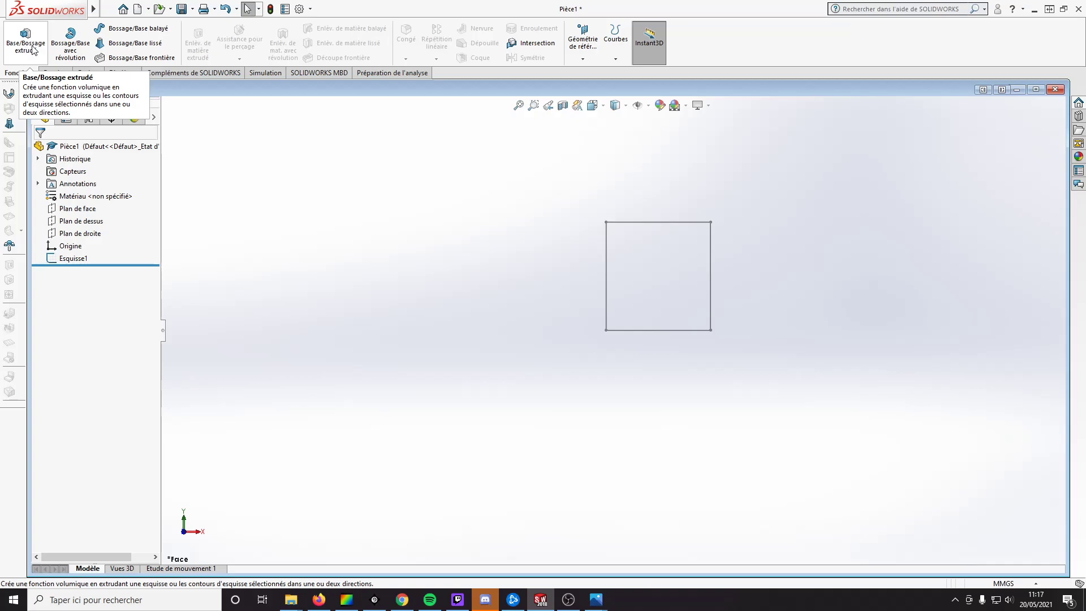
left_click(20, 50)
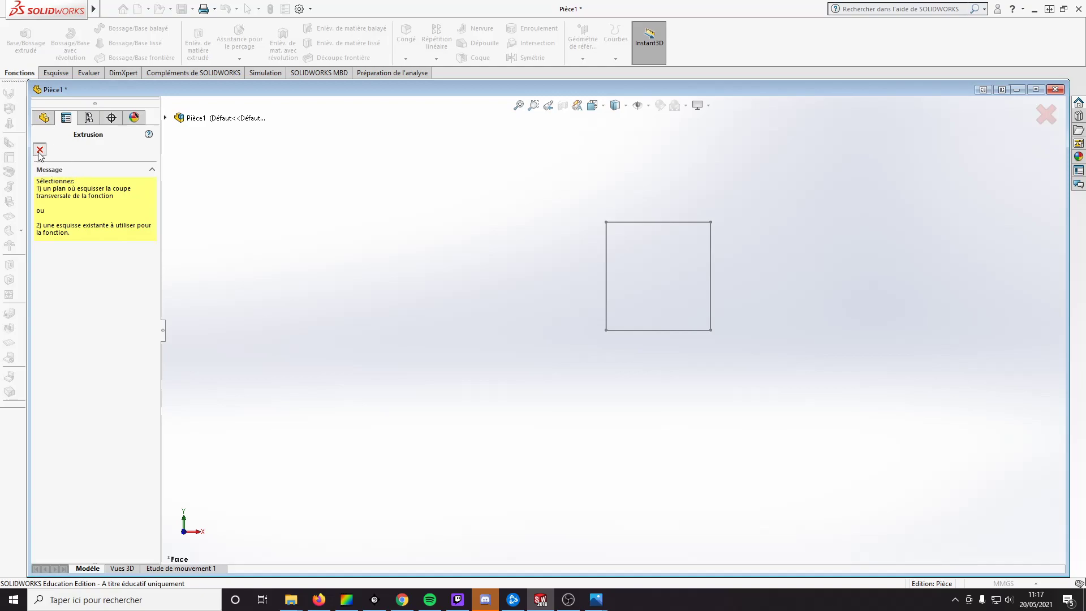
left_click(40, 149)
left_click(75, 259)
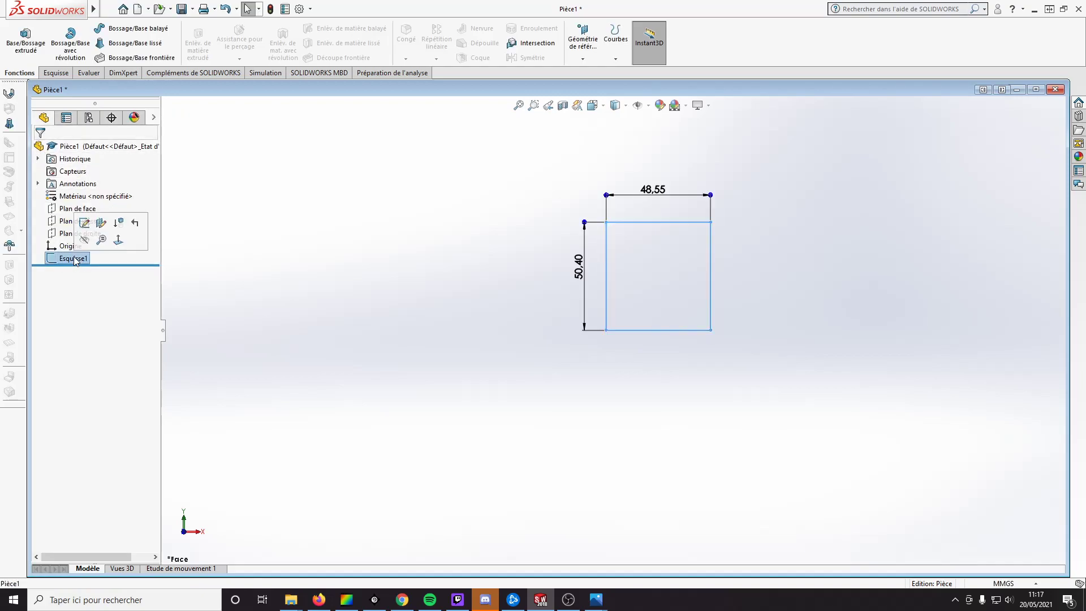
left_click(27, 37)
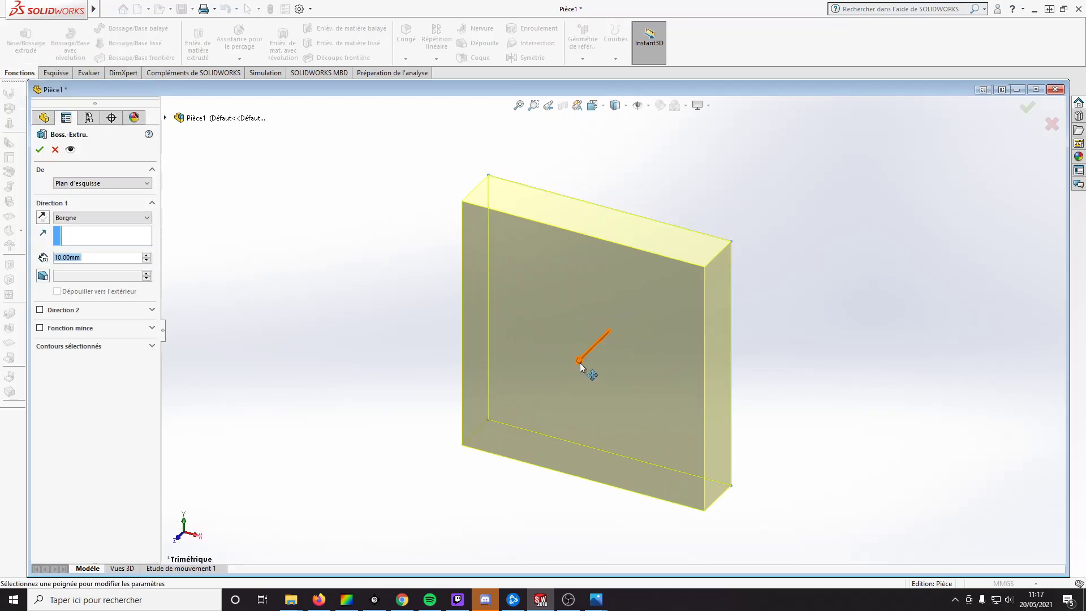
mouse_move(578, 361)
left_mouse_down()
mouse_move(501, 443)
mouse_move(580, 360)
mouse_move(524, 400)
left_mouse_up()
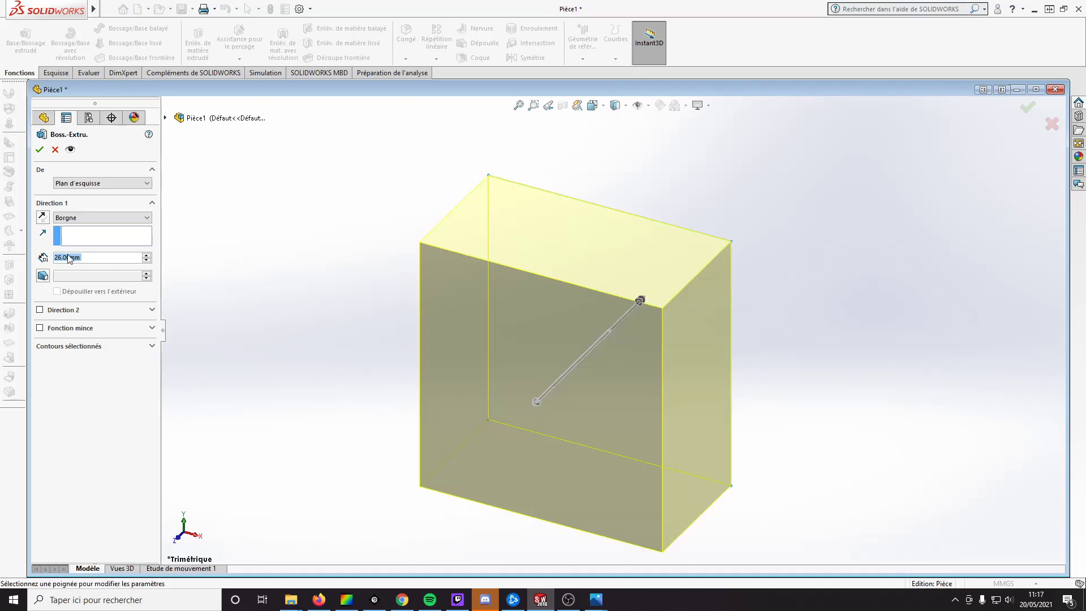
Check the camera board's thickness in cotations.jpg in Photos, return to SOLIDWORKS, and complete the extrusion with a depth of 21.30 mm
left_click(596, 600)
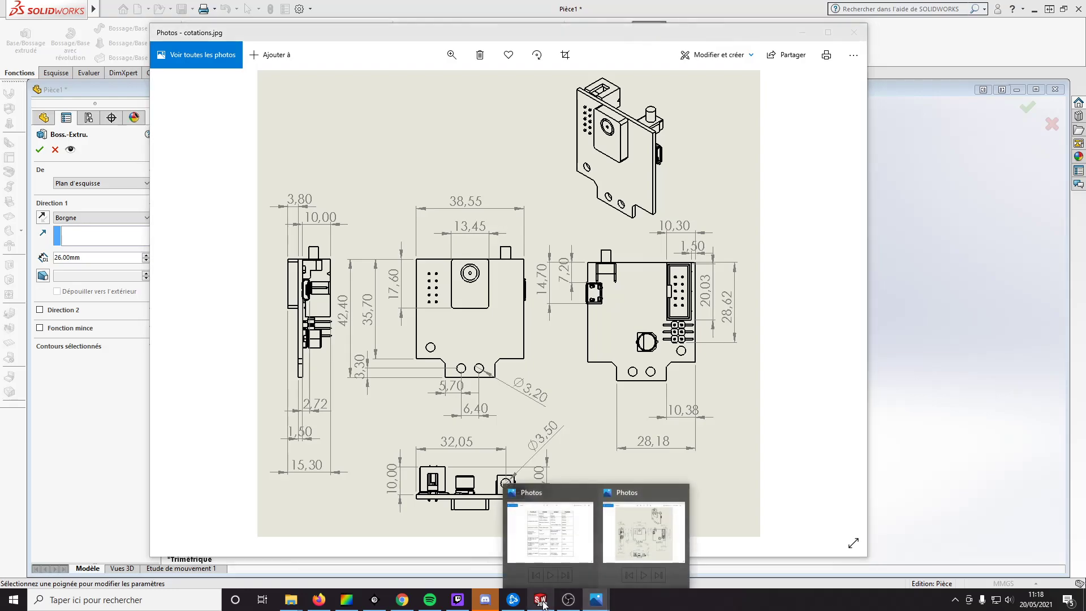
left_click(595, 600)
double_click(92, 258)
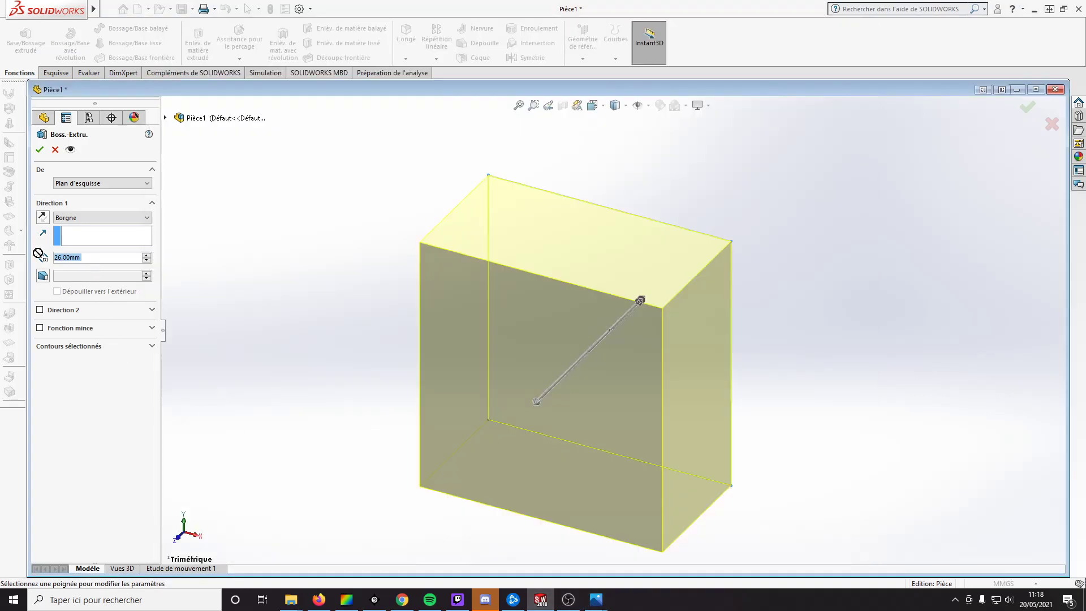
type("21.30")
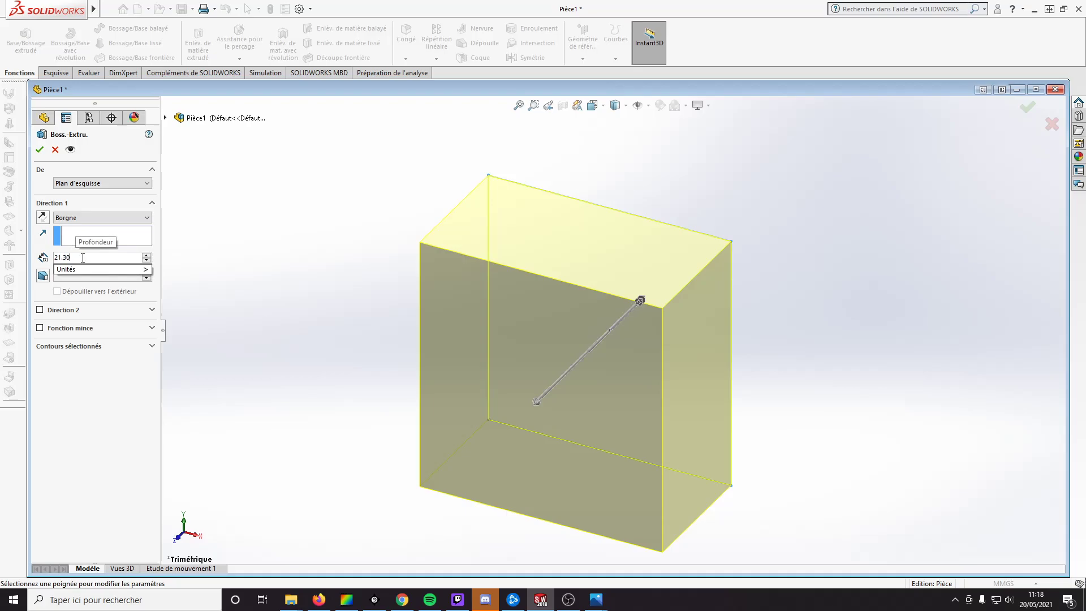
type("mm")
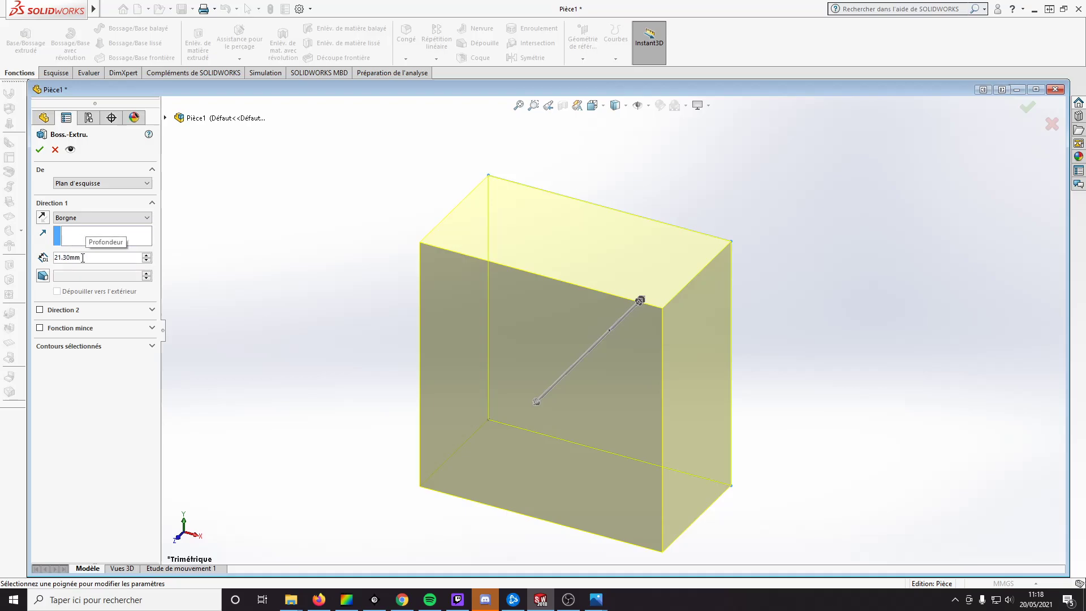
left_click(39, 149)
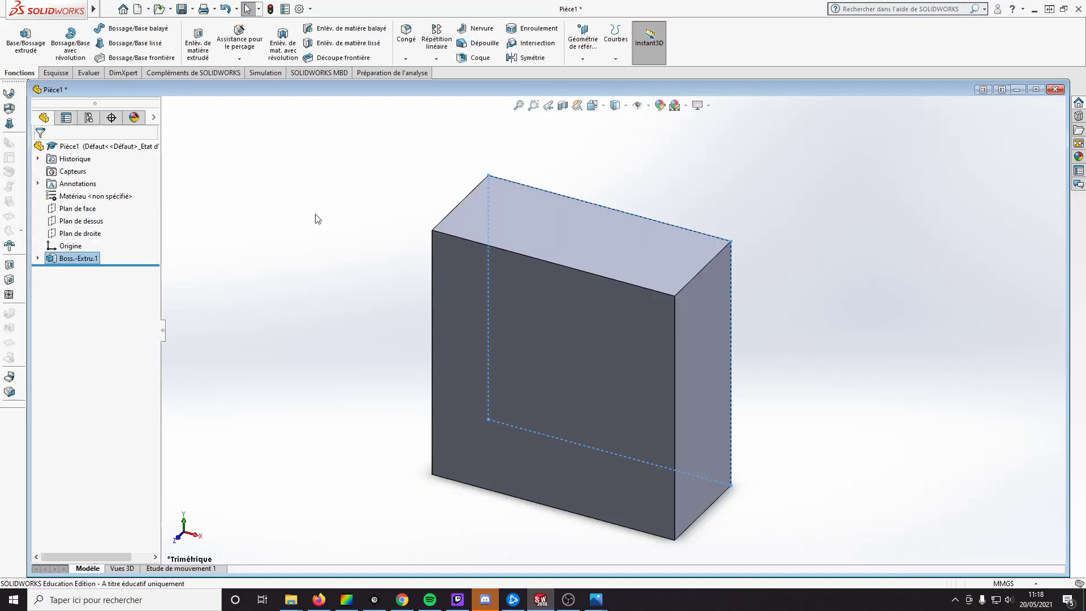
Examine the extruded block from several angles with hidden lines visible and in wireframe display
middle_click_drag(345, 307, 181, 309)
left_click(625, 105)
left_click(617, 173)
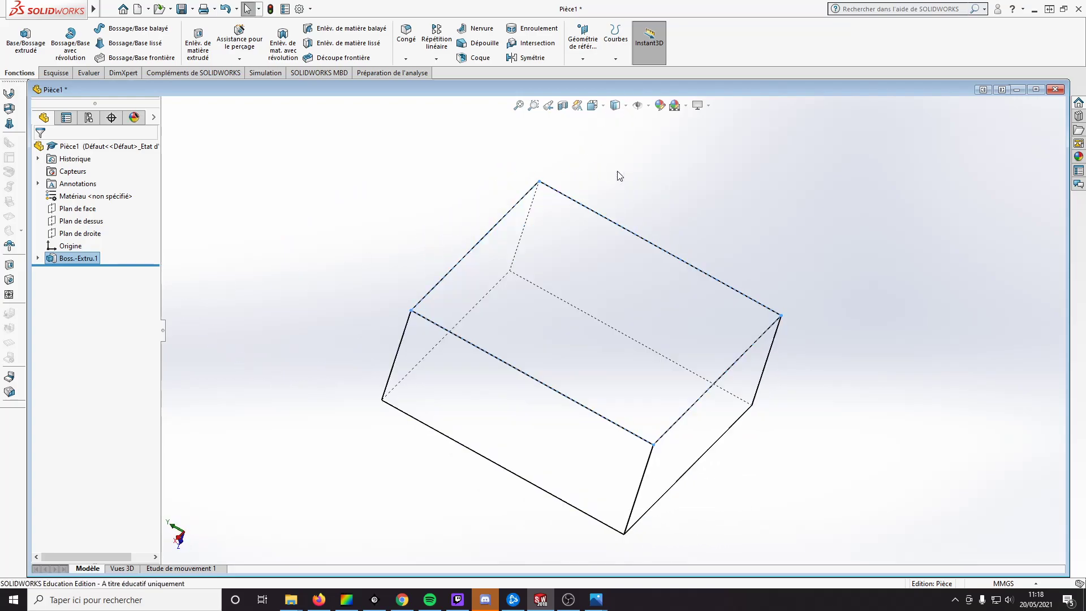
middle_click_drag(348, 291, 341, 356)
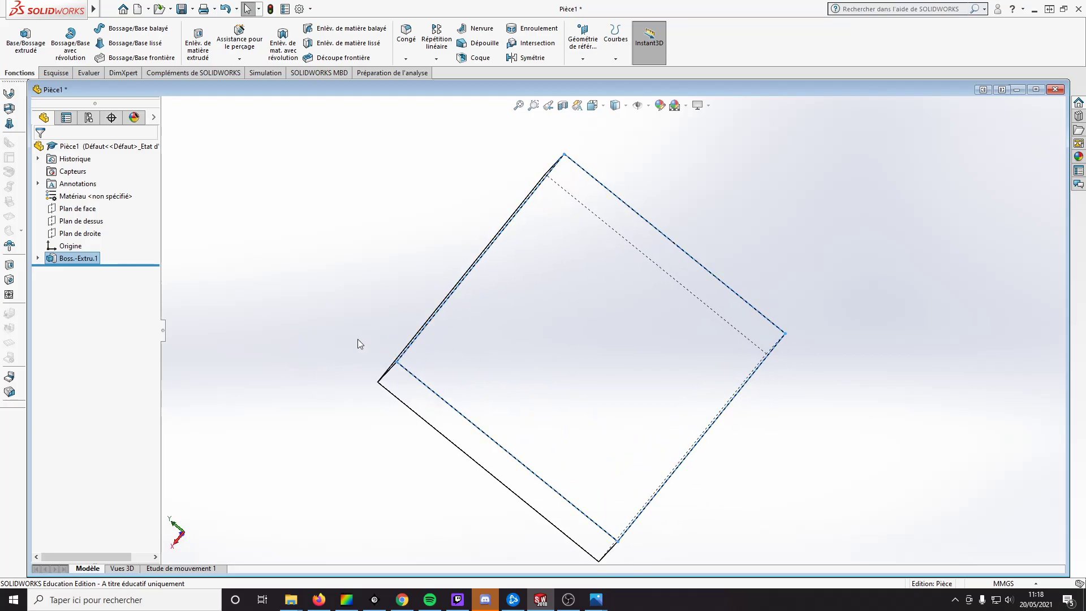
left_click(626, 105)
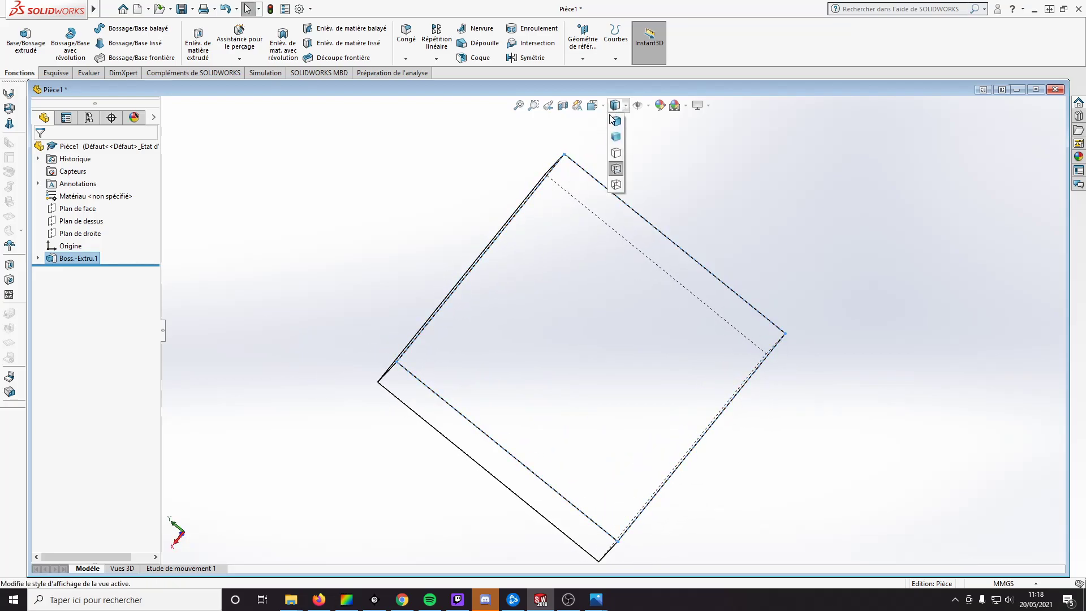
left_click(614, 189)
middle_click_drag(358, 210, 435, 230)
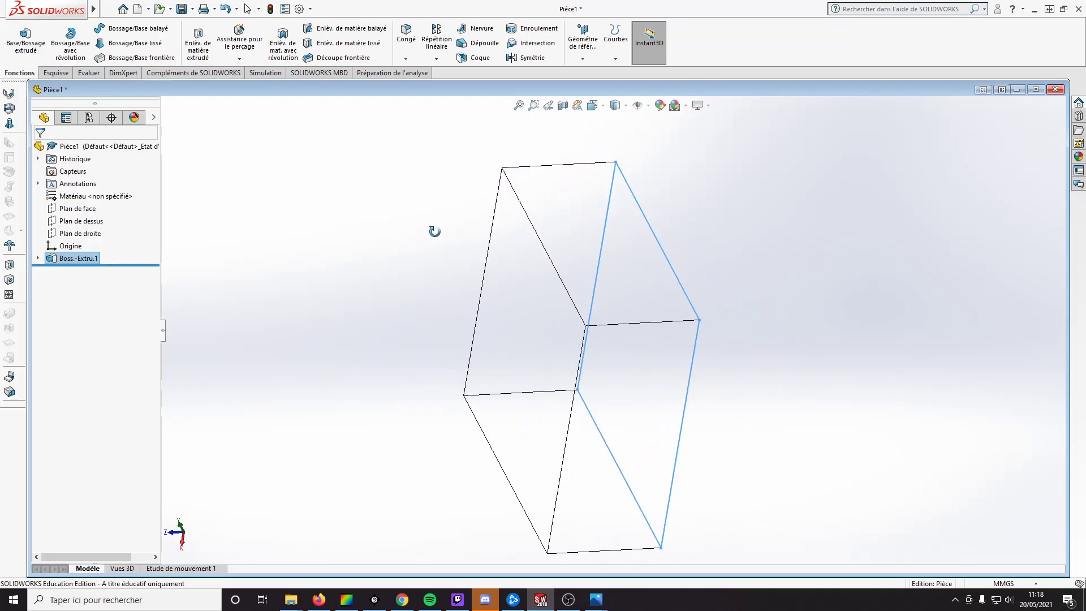
Set the display style back to shaded with edges, view the block from another angle, and clear the selection
left_click(626, 105)
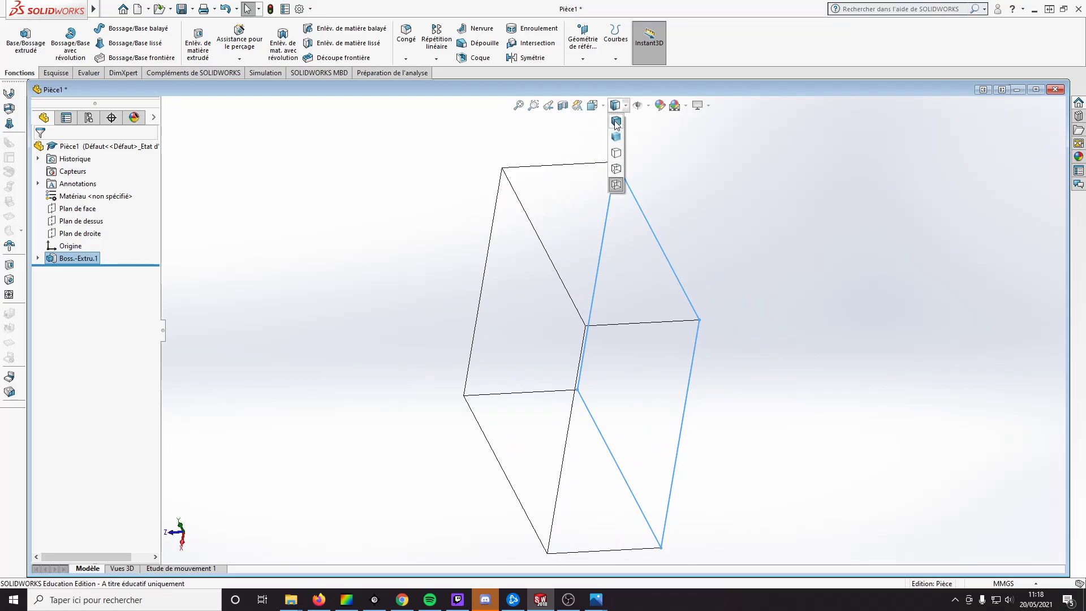
left_click(618, 122)
mouse_move(331, 289)
middle_mouse_down()
mouse_move(542, 319)
mouse_move(383, 305)
mouse_move(368, 395)
mouse_move(434, 481)
mouse_move(453, 531)
mouse_move(419, 429)
mouse_move(392, 424)
mouse_move(395, 518)
middle_mouse_up()
key("Escape")
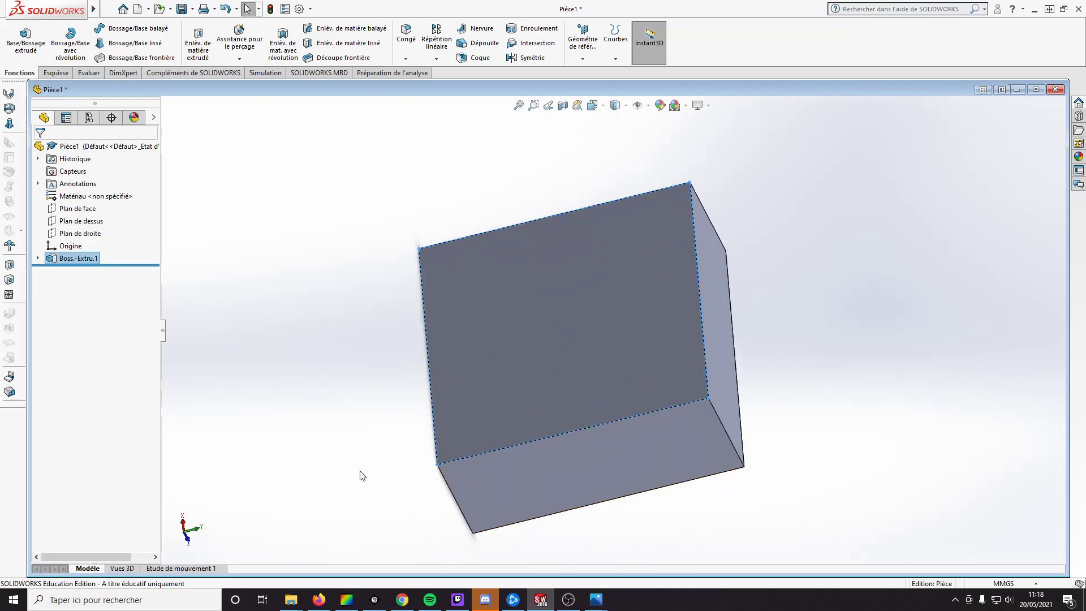